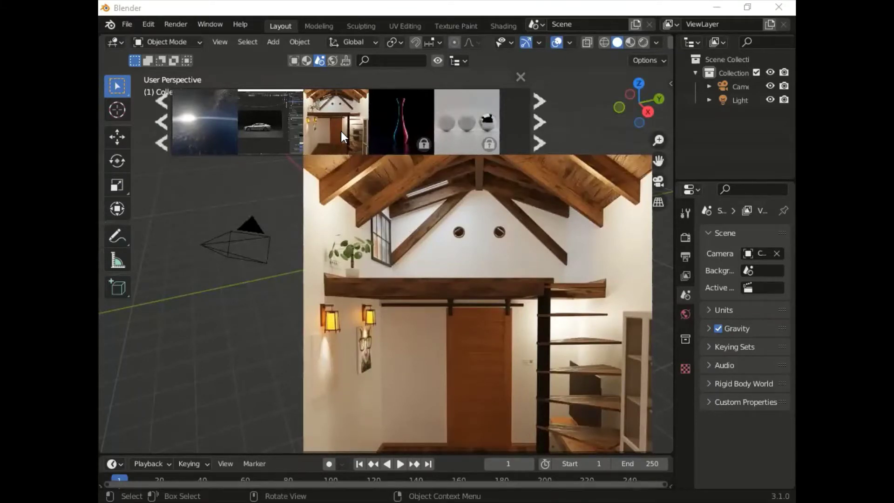
# - Download the Semi Furnished Apartment interior scene and close the asset bar
pyautogui.click(341, 130)
pyautogui.click(361, 190)
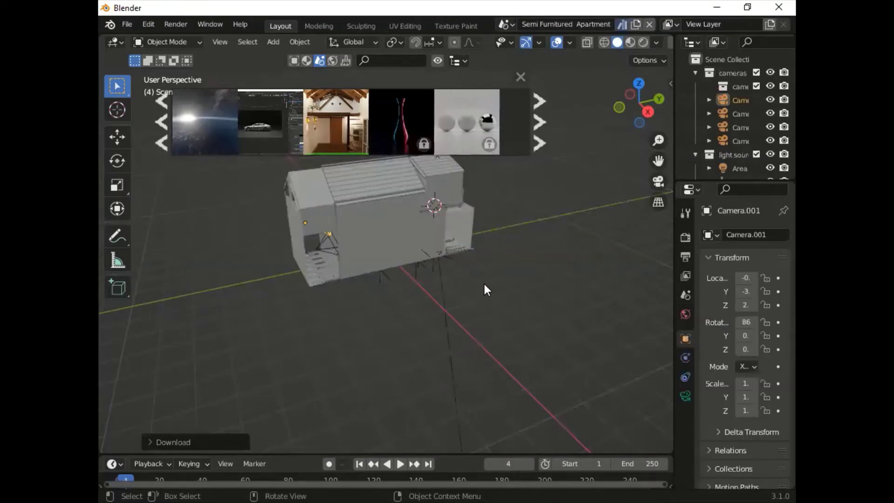
pyautogui.click(521, 75)
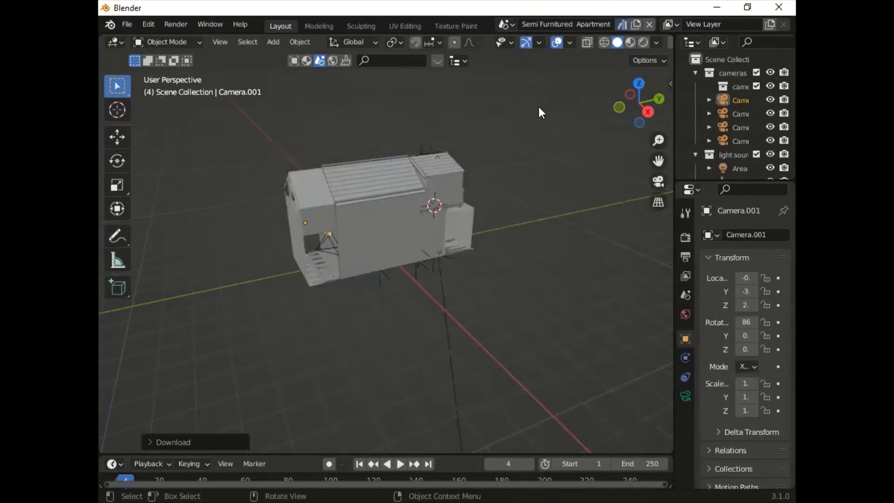
# - Orbit and zoom into the loft room, then widen the outliner and properties panels
pyautogui.moveTo(645, 112); pyautogui.dragTo(605, 116)
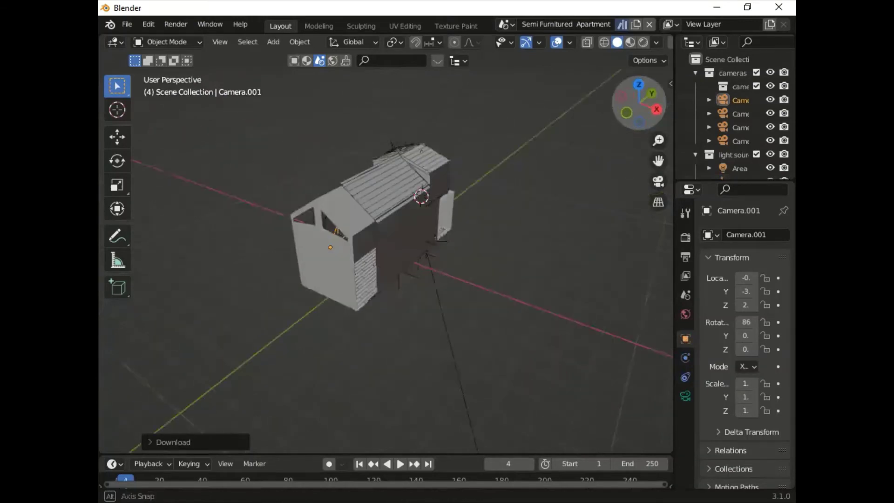
pyautogui.scroll(4, 418, 208)
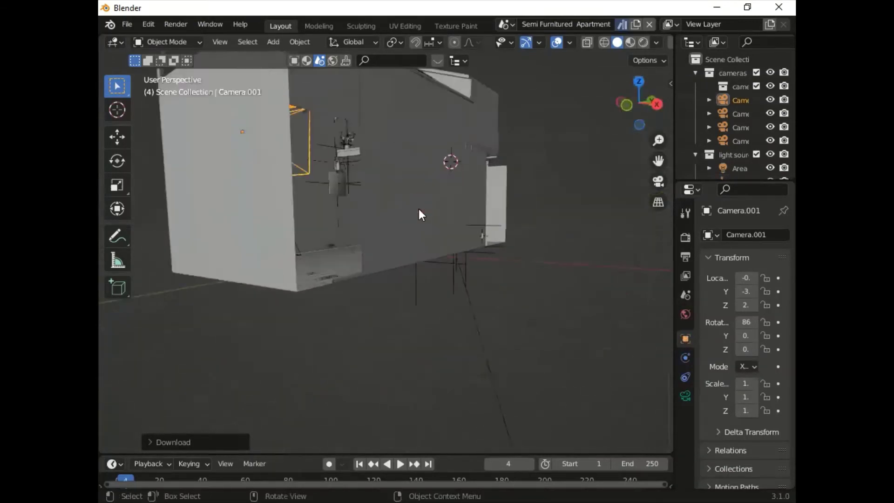
pyautogui.scroll(2, 418, 209)
pyautogui.moveTo(625, 106); pyautogui.dragTo(439, 192)
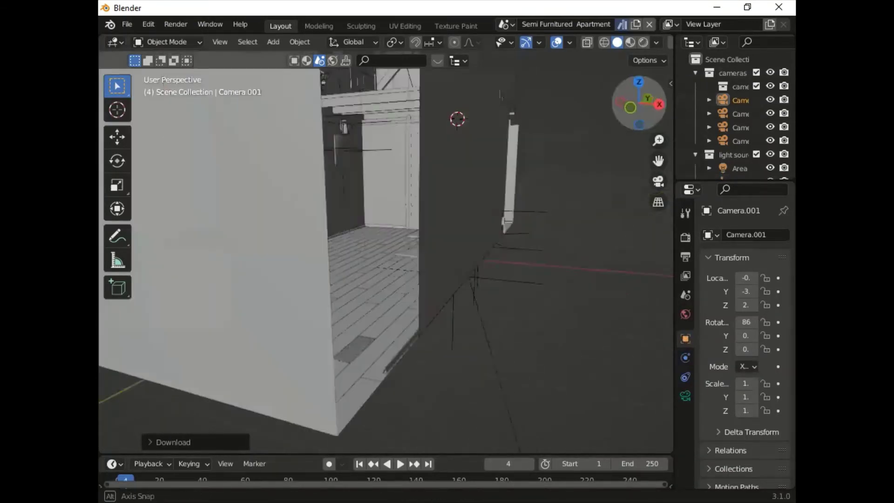
pyautogui.scroll(-3, 419, 201)
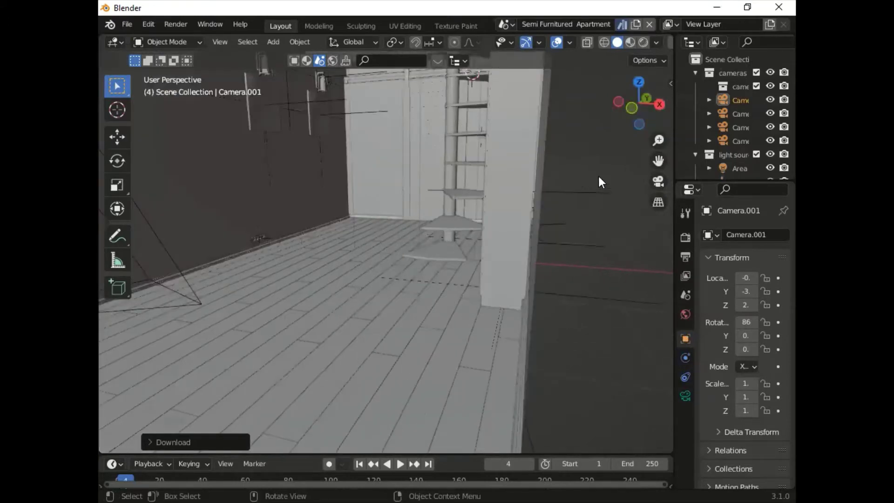
pyautogui.moveTo(658, 161); pyautogui.dragTo(547, 193)
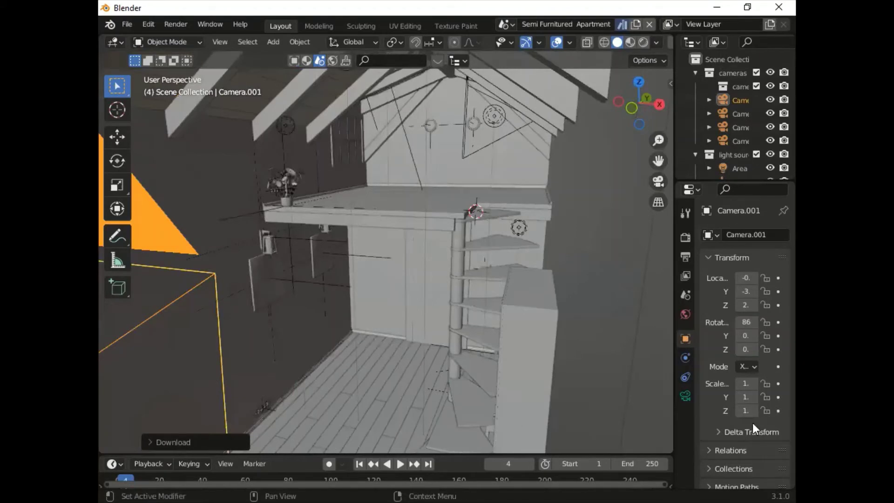
pyautogui.moveTo(672, 281); pyautogui.dragTo(590, 282)
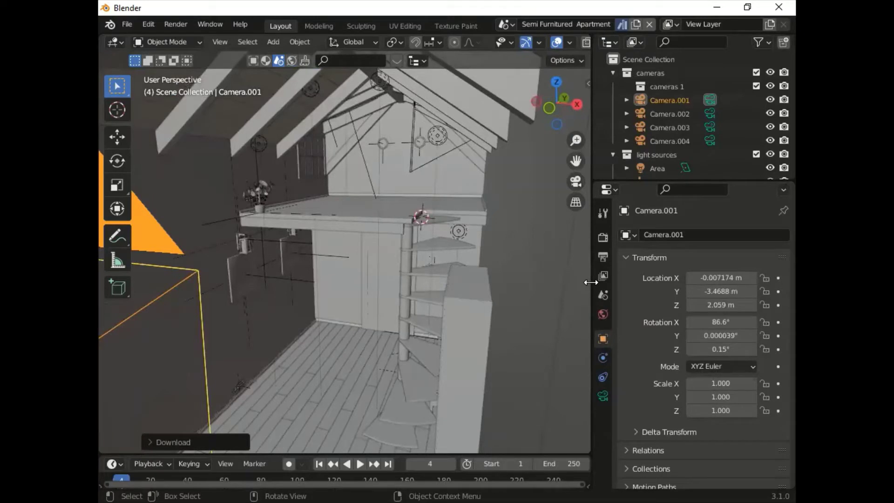
# - Enter 150 as the Cycles render Max Samples in Render Properties
pyautogui.click(603, 238)
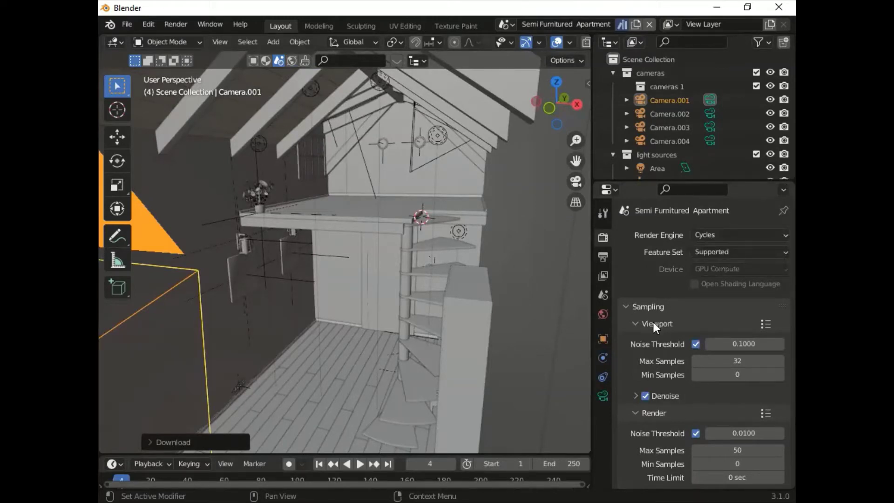
pyautogui.scroll(-1, 653, 322)
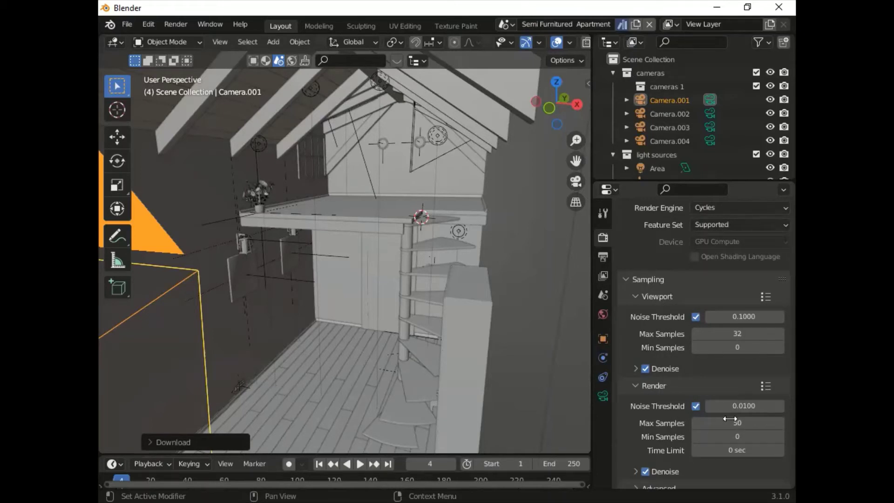
pyautogui.click(735, 424)
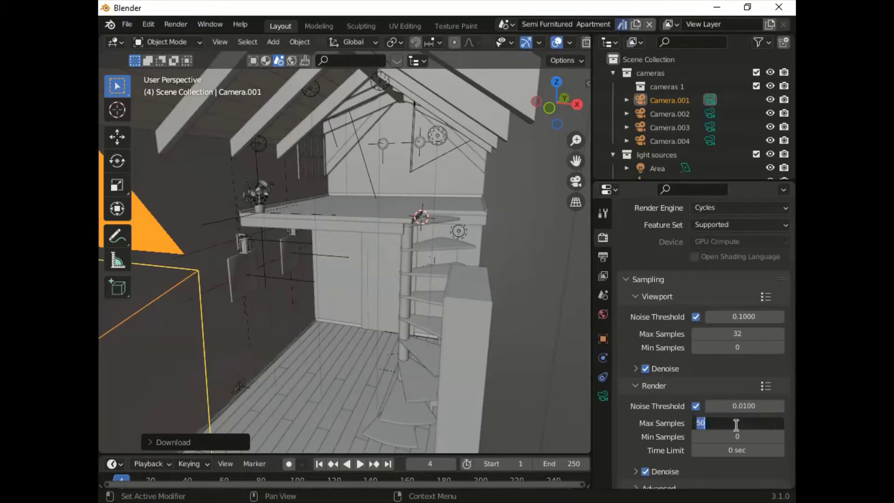
pyautogui.write('1')
pyautogui.write('50')
# - Confirm 150 samples and set the output resolution to 8000 × 4000 px
pyautogui.click(599, 260)
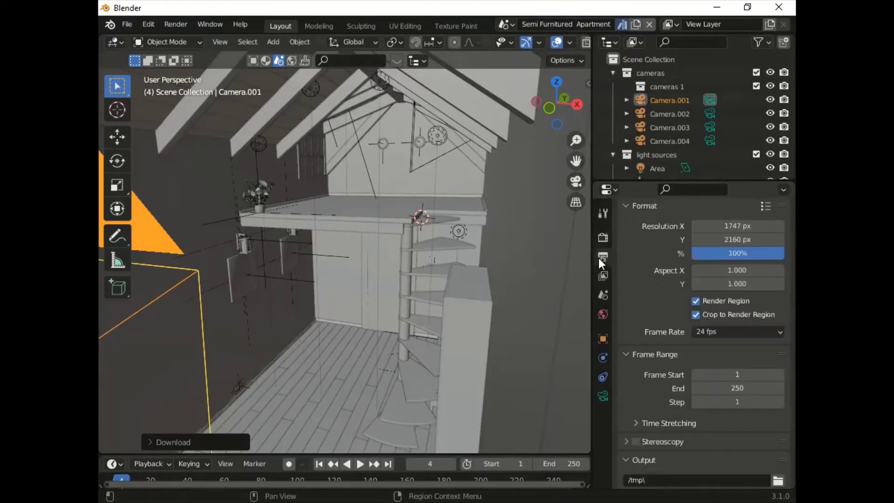
pyautogui.moveTo(719, 227); pyautogui.dragTo(746, 226)
pyautogui.click(746, 227)
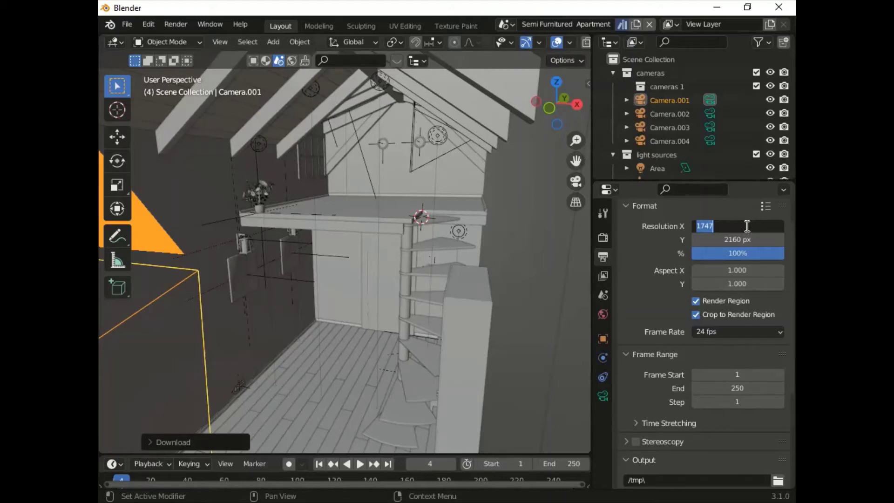
pyautogui.write('8000')
pyautogui.press('Return')
pyautogui.click(743, 238)
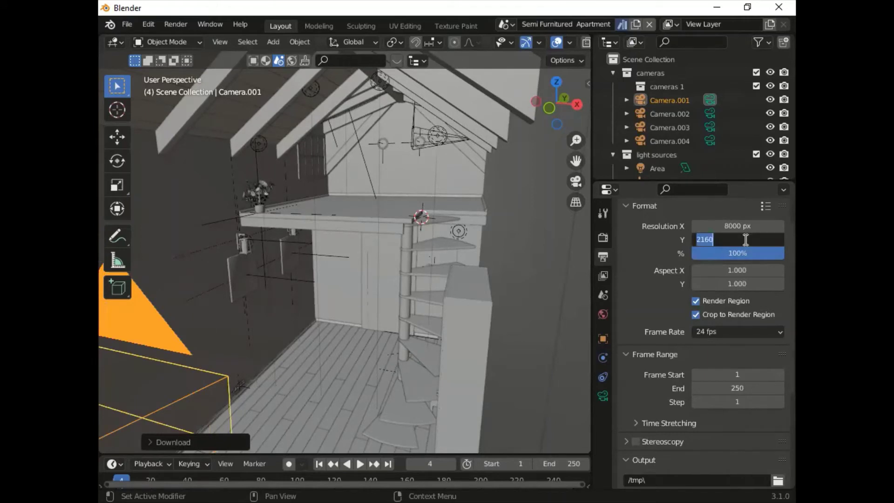
pyautogui.write('400')
pyautogui.write('0')
pyautogui.press('Return')
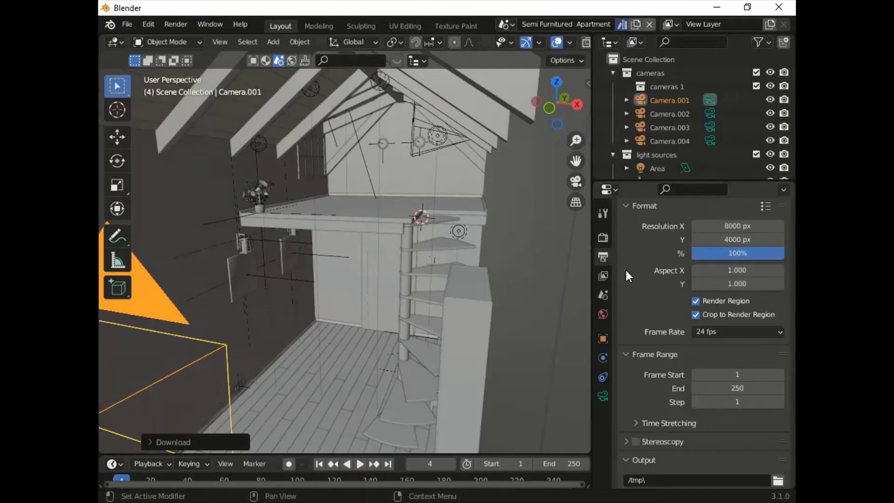
# - Enter 480 as the frame range End frame
pyautogui.scroll(-3, 625, 270)
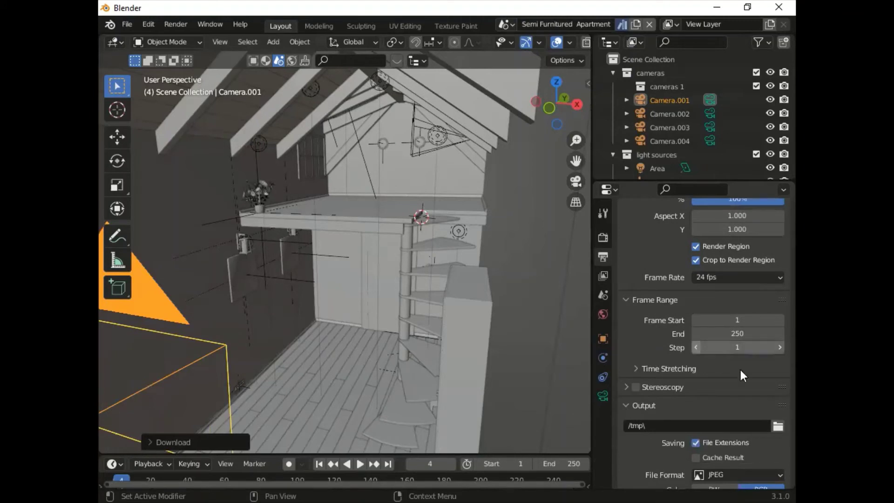
pyautogui.click(743, 333)
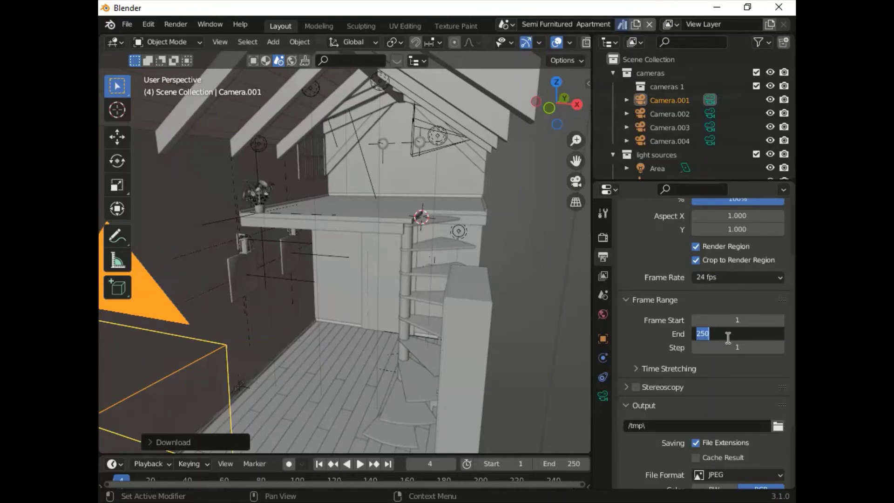
pyautogui.write('480')
# - Confirm end frame 480 and set the output path to '360' on the Desktop
pyautogui.click(773, 425)
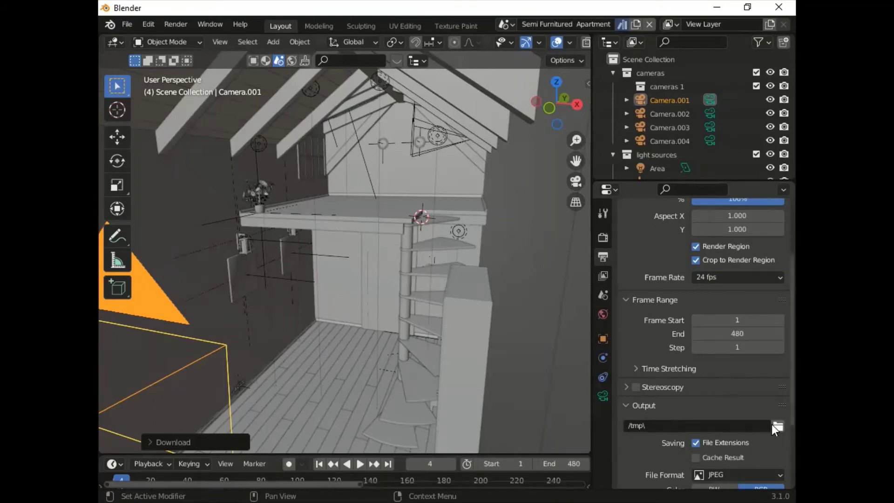
pyautogui.click(772, 424)
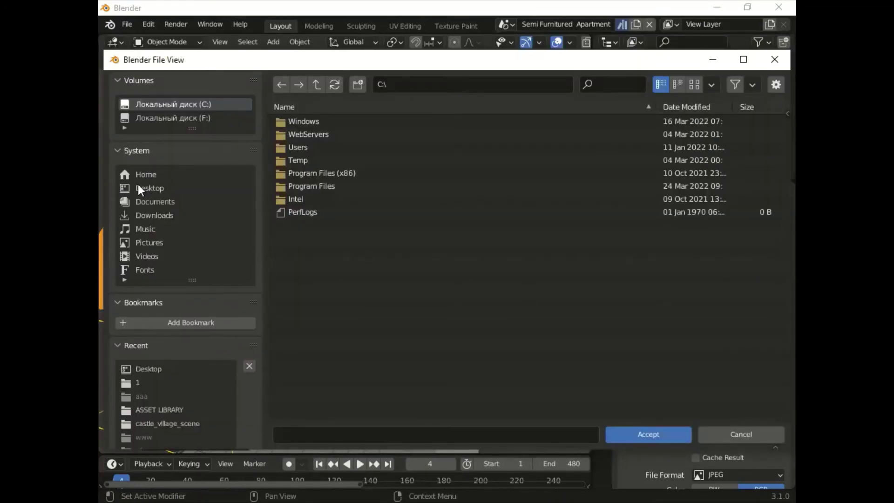
pyautogui.click(149, 186)
pyautogui.click(488, 435)
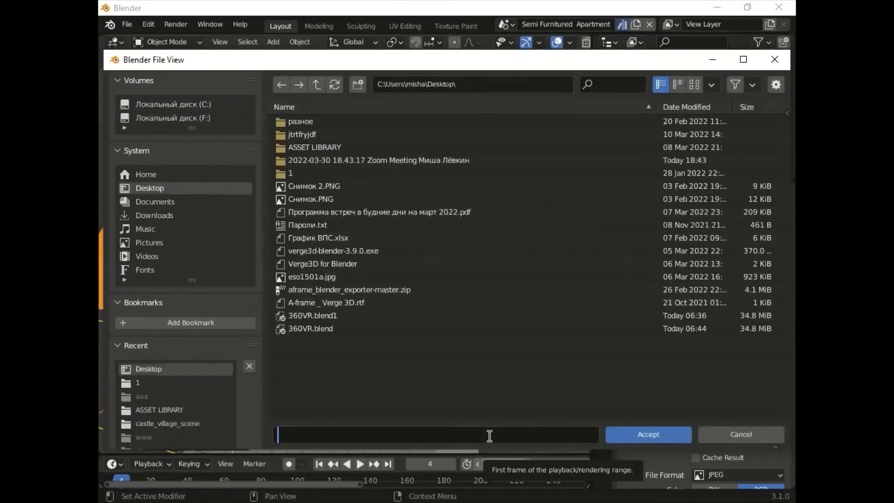
pyautogui.write('360')
pyautogui.click(635, 440)
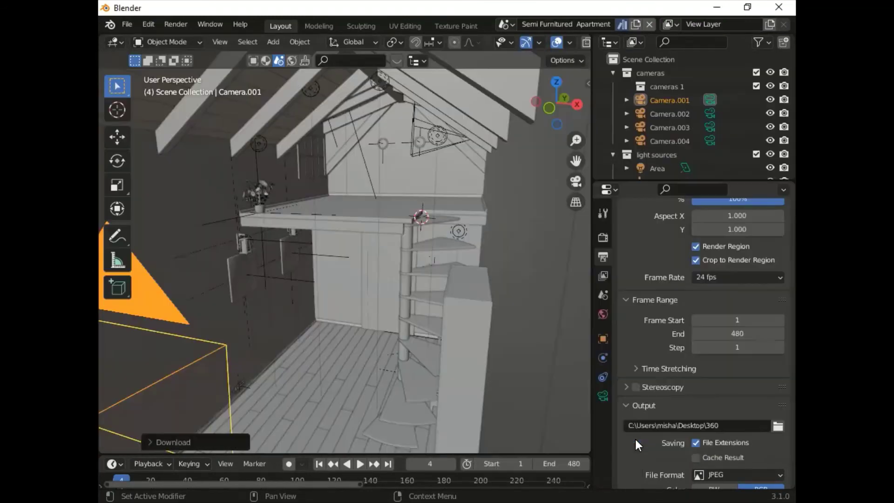
# - Change the output file format from JPEG to FFmpeg Video
pyautogui.scroll(-2, 641, 443)
pyautogui.scroll(-3, 771, 423)
pyautogui.scroll(-1, 771, 420)
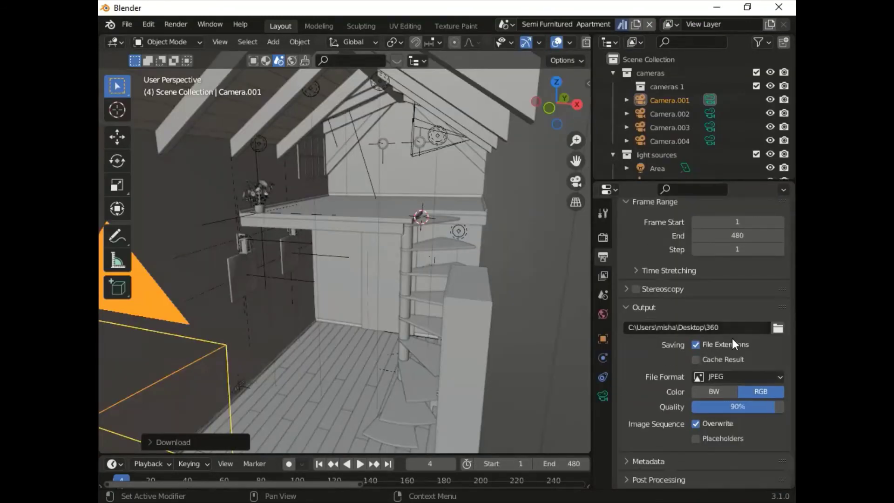
pyautogui.click(774, 377)
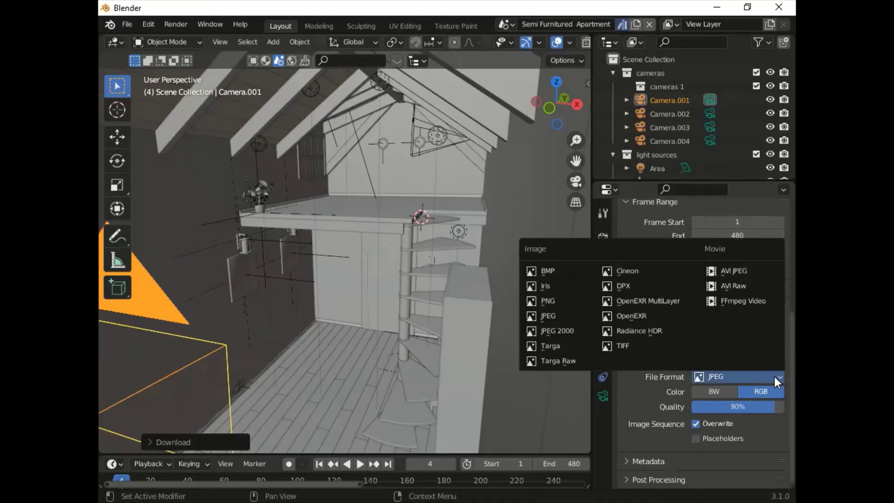
pyautogui.click(716, 297)
# - Set the video encoding container to MPEG-4
pyautogui.click(652, 440)
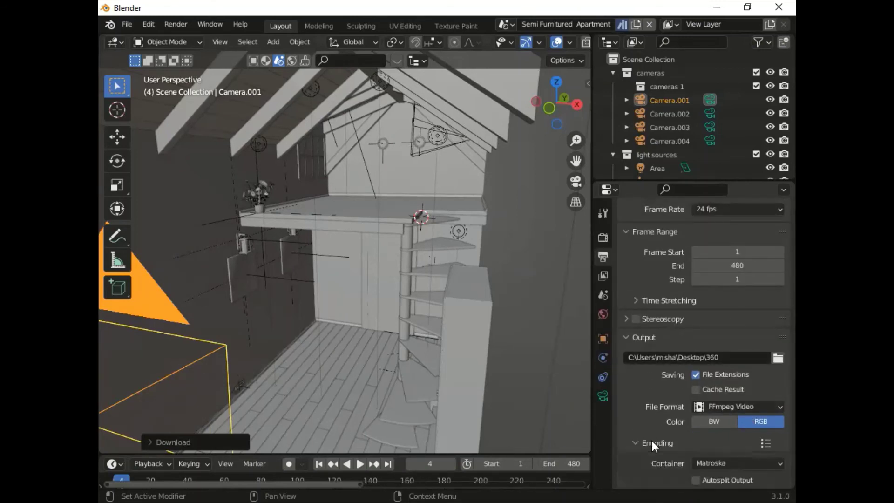
pyautogui.scroll(-1, 721, 453)
pyautogui.scroll(-4, 721, 453)
pyautogui.click(756, 326)
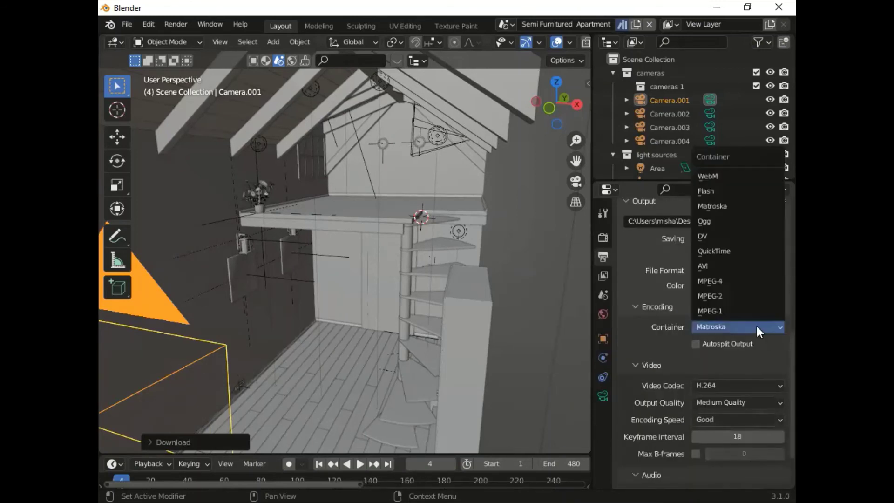
pyautogui.click(697, 285)
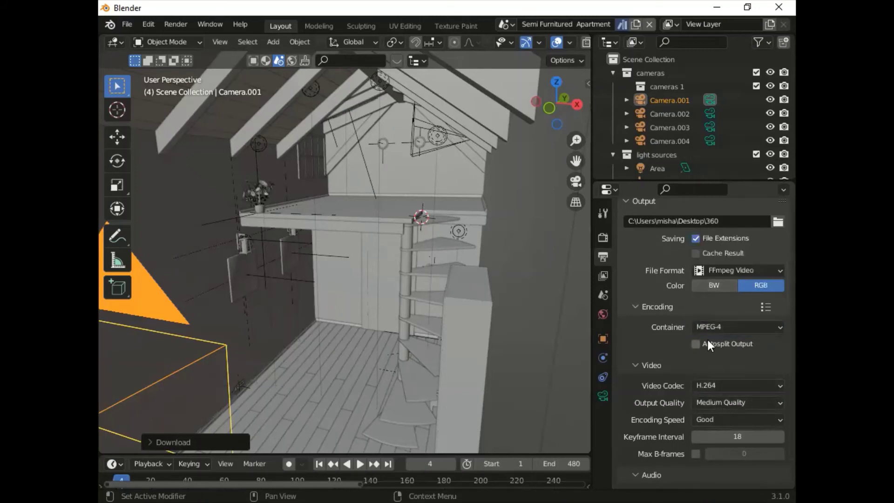
pyautogui.scroll(-2, 633, 379)
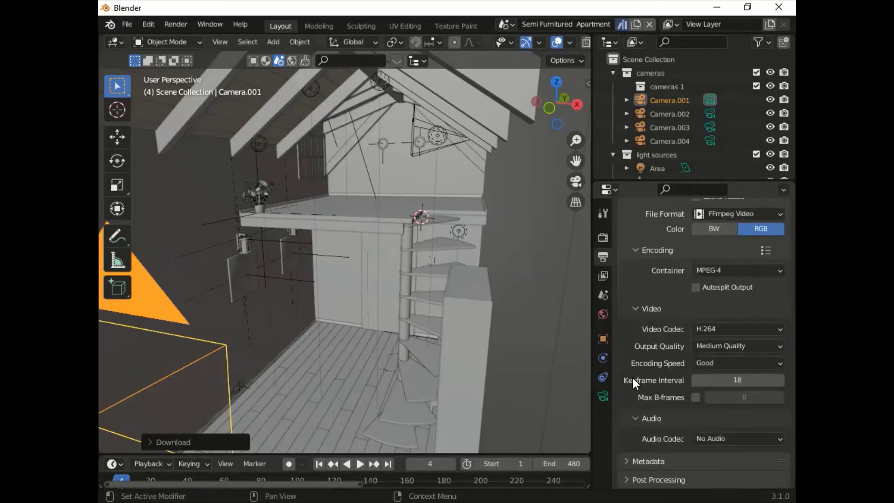
pyautogui.click(604, 395)
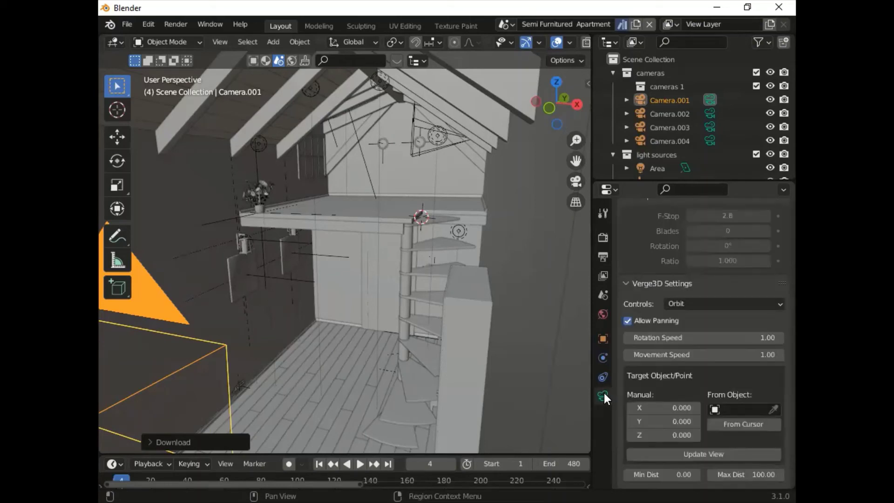
# - Set Camera.001's Lens Type to Panoramic and Panorama Type to Equirectangular
pyautogui.scroll(5, 702, 352)
pyautogui.scroll(7, 699, 346)
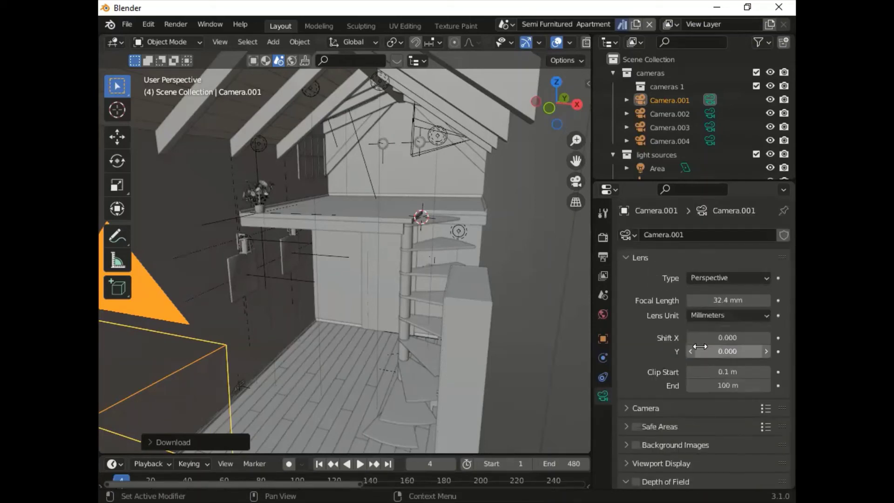
pyautogui.click(765, 278)
pyautogui.click(725, 322)
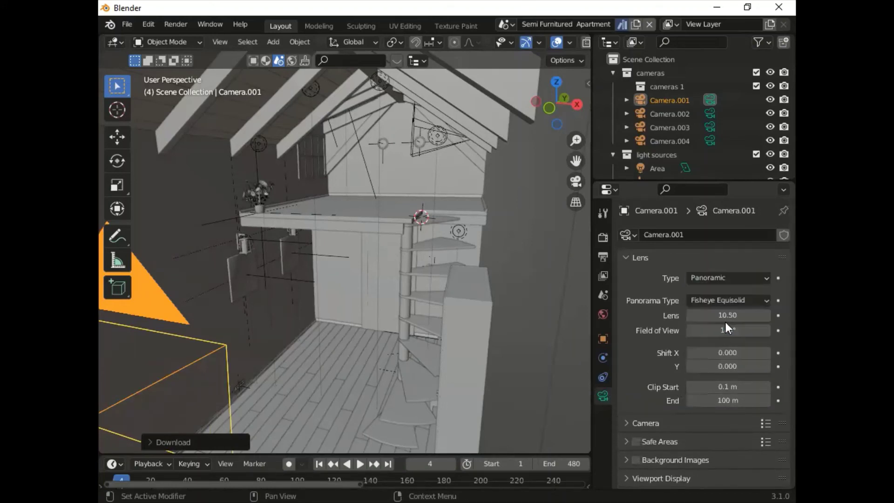
pyautogui.click(764, 298)
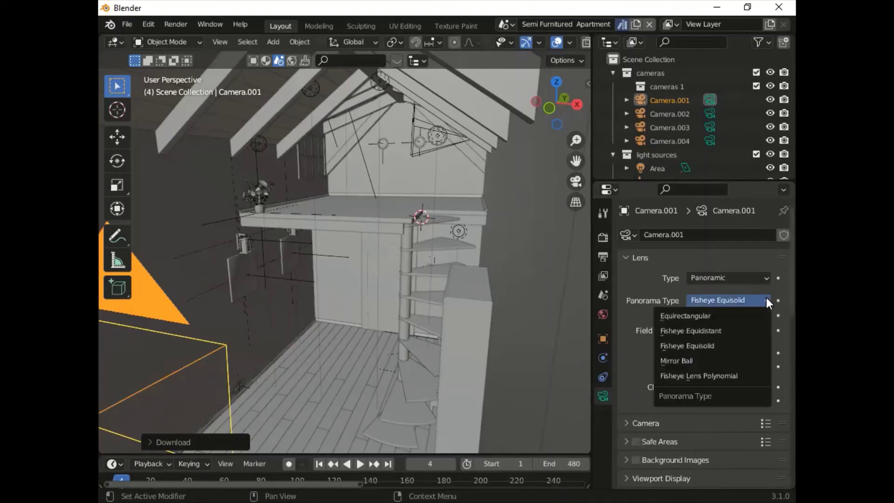
pyautogui.click(697, 314)
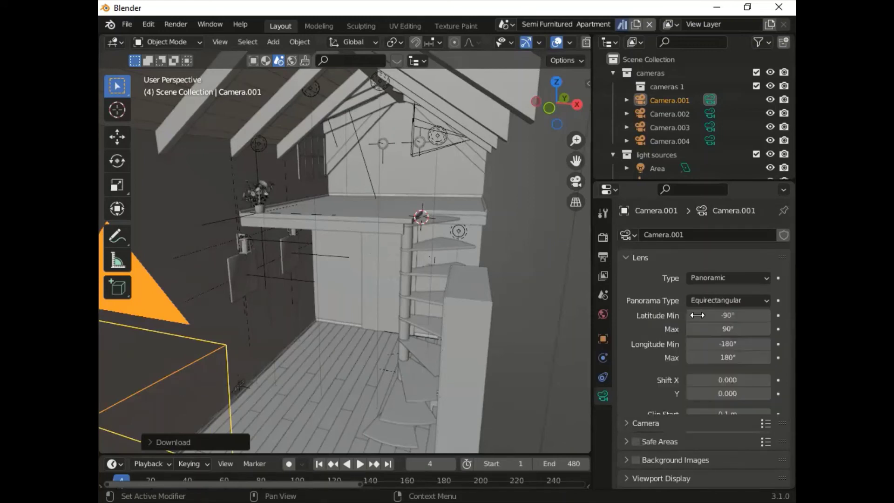